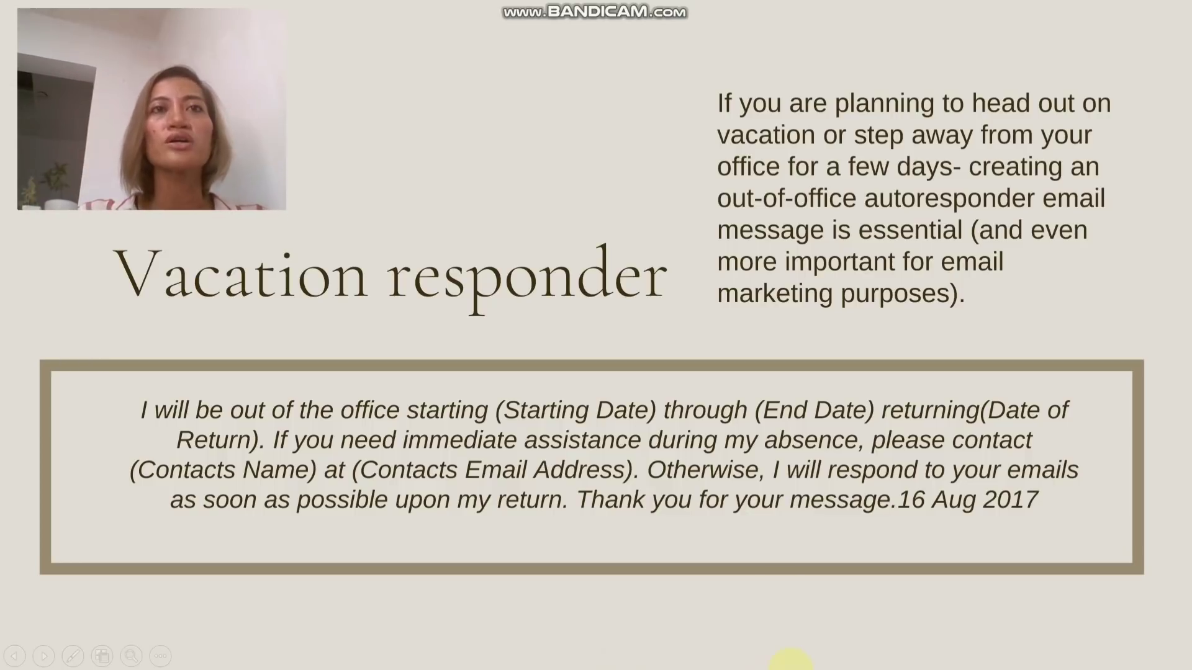
Step: Switch from the slide show to the Gmail inbox and open the full settings
key(alt+Tab)
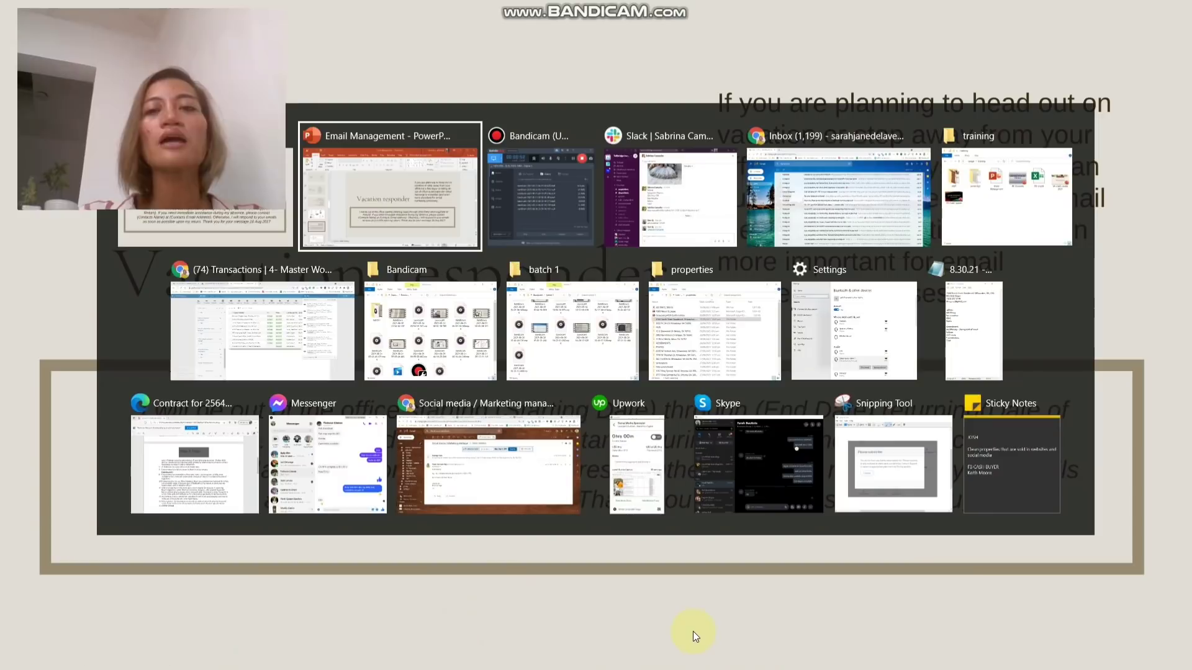
key(alt+Tab)
key(alt+Tab)
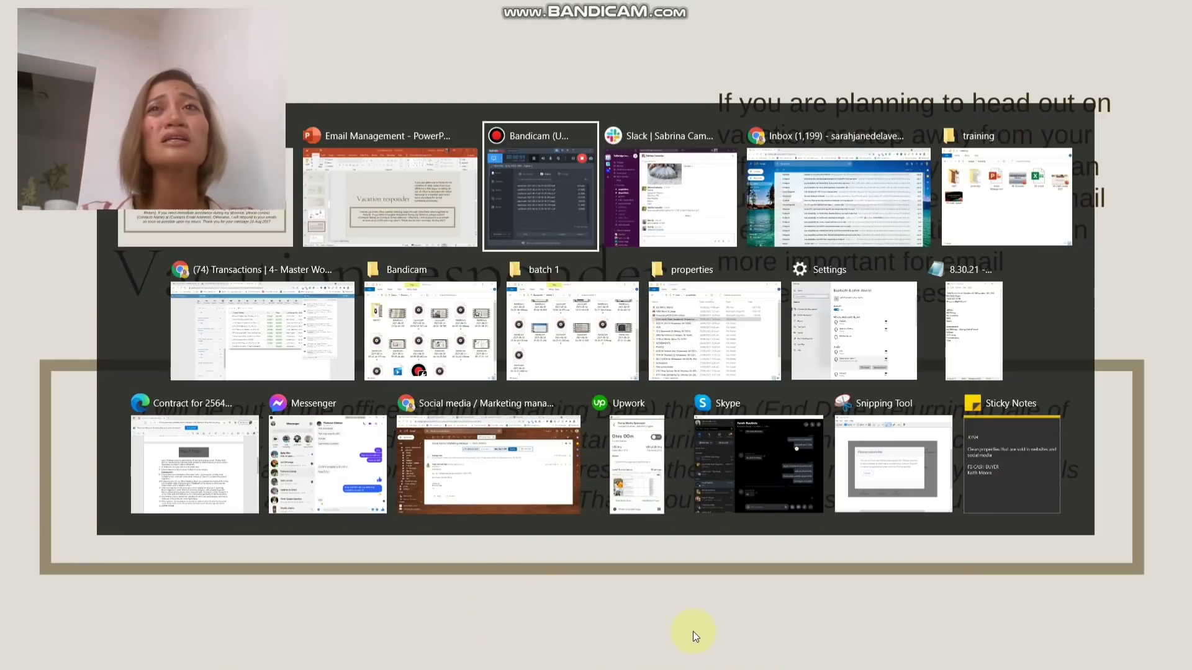
key(alt+Tab)
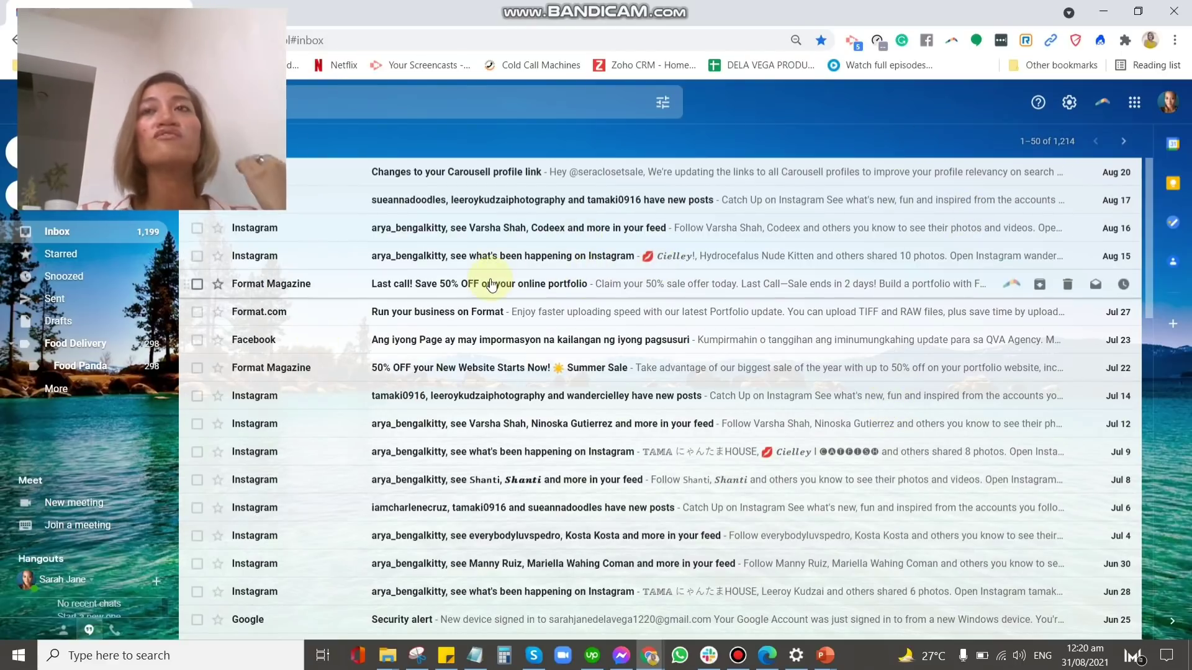
click(1069, 106)
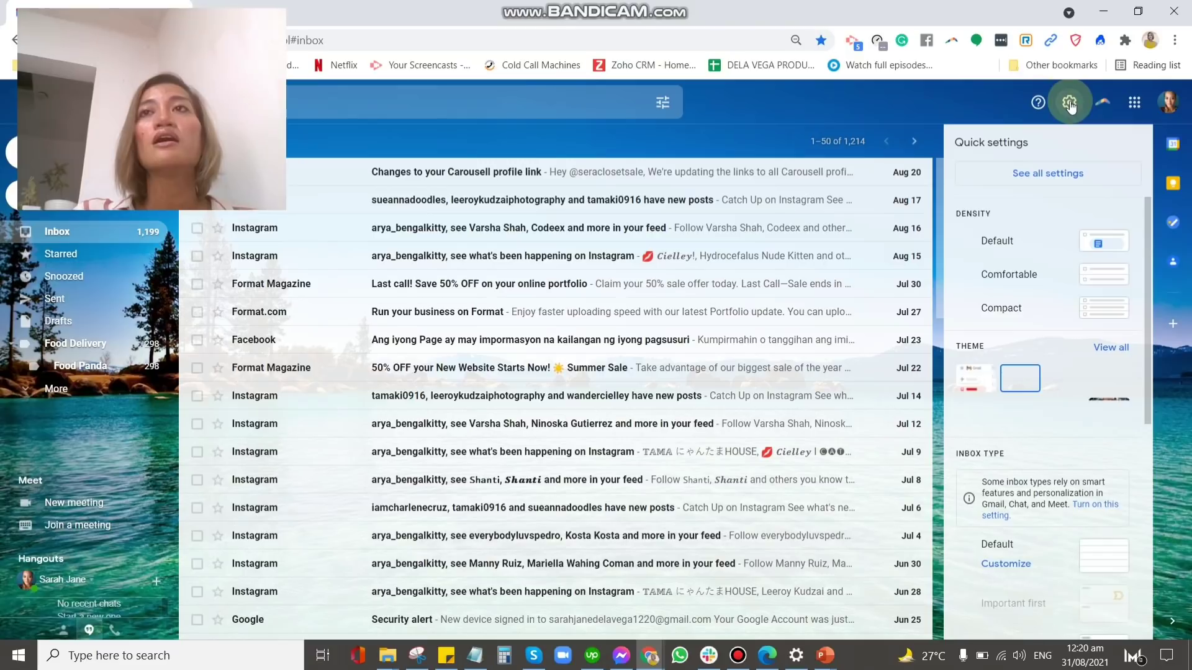
click(1076, 180)
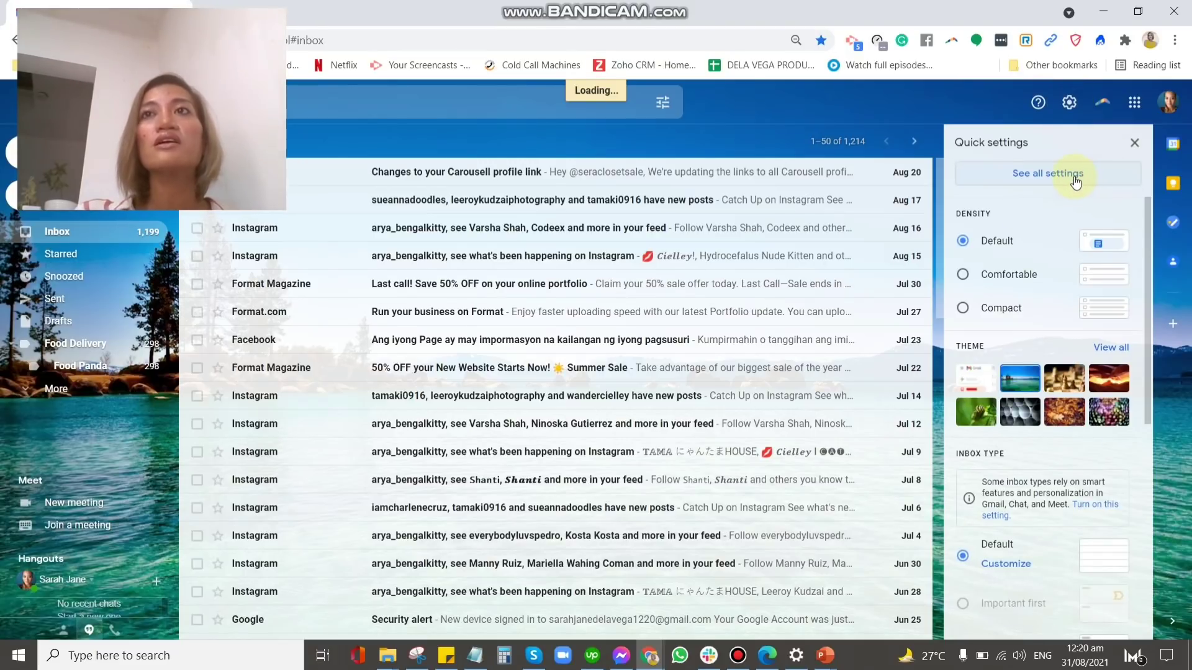
Step: Turn the vacation responder on and set its first day to August 31, 2021
scroll(822, 439, down, 6)
scroll(934, 444, down, 15)
scroll(934, 444, down, 5)
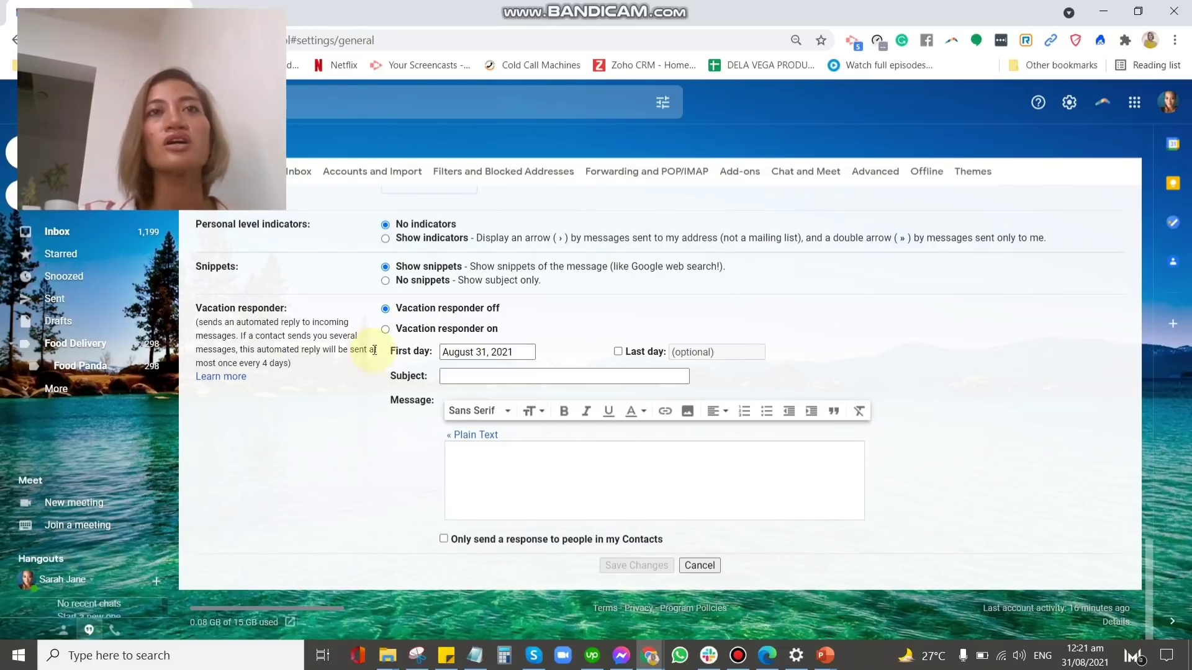
click(386, 330)
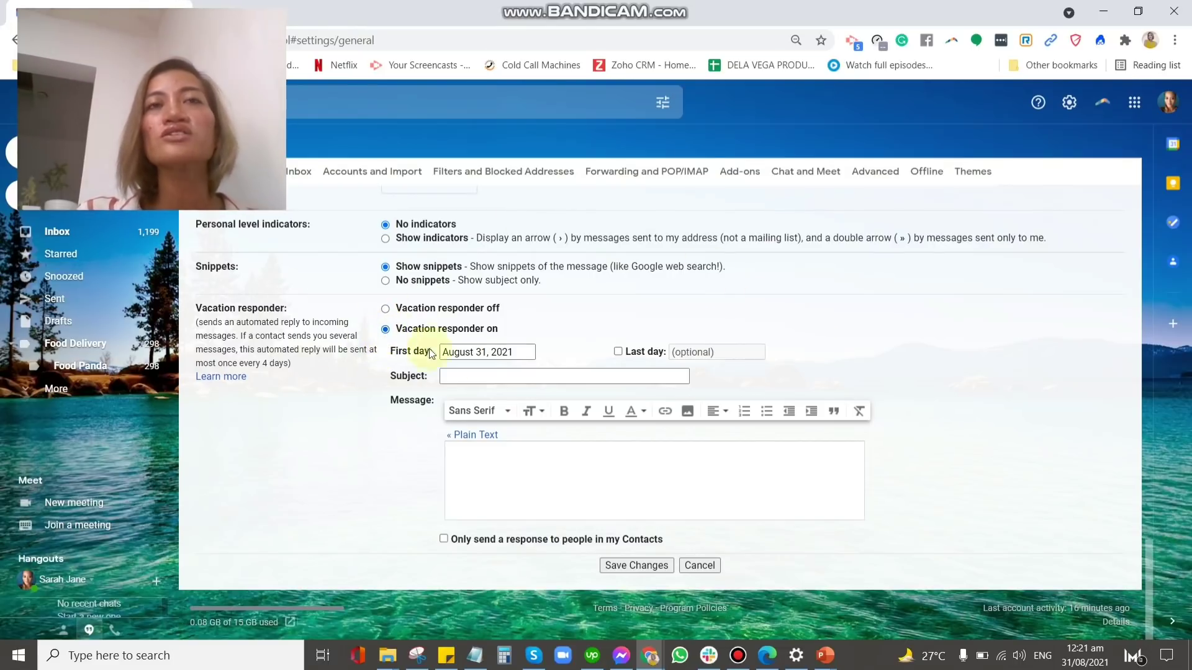
double_click(496, 352)
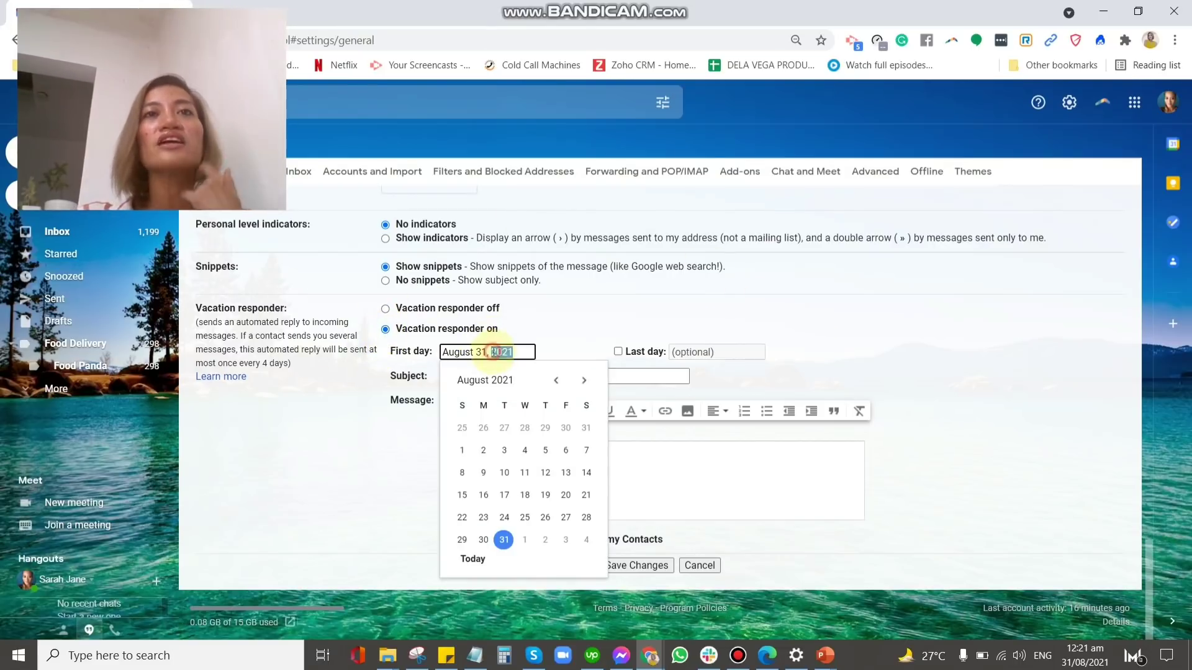
click(504, 539)
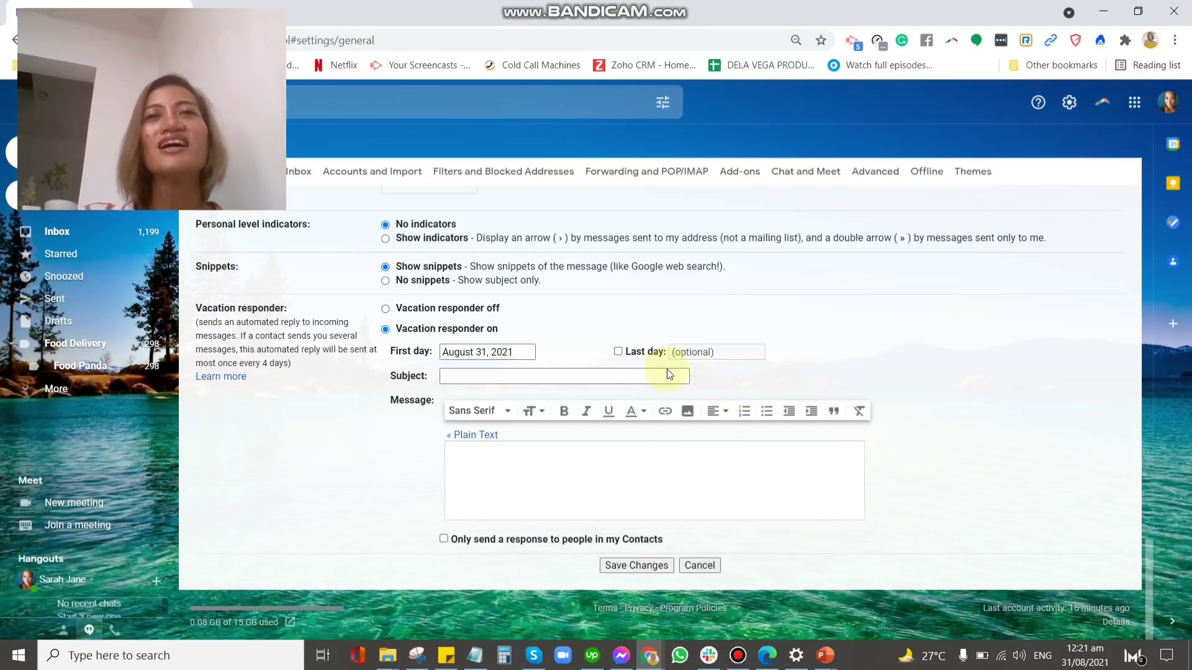
Step: Enable the vacation responder's last day and set it to September 3, 2021
click(618, 352)
click(716, 352)
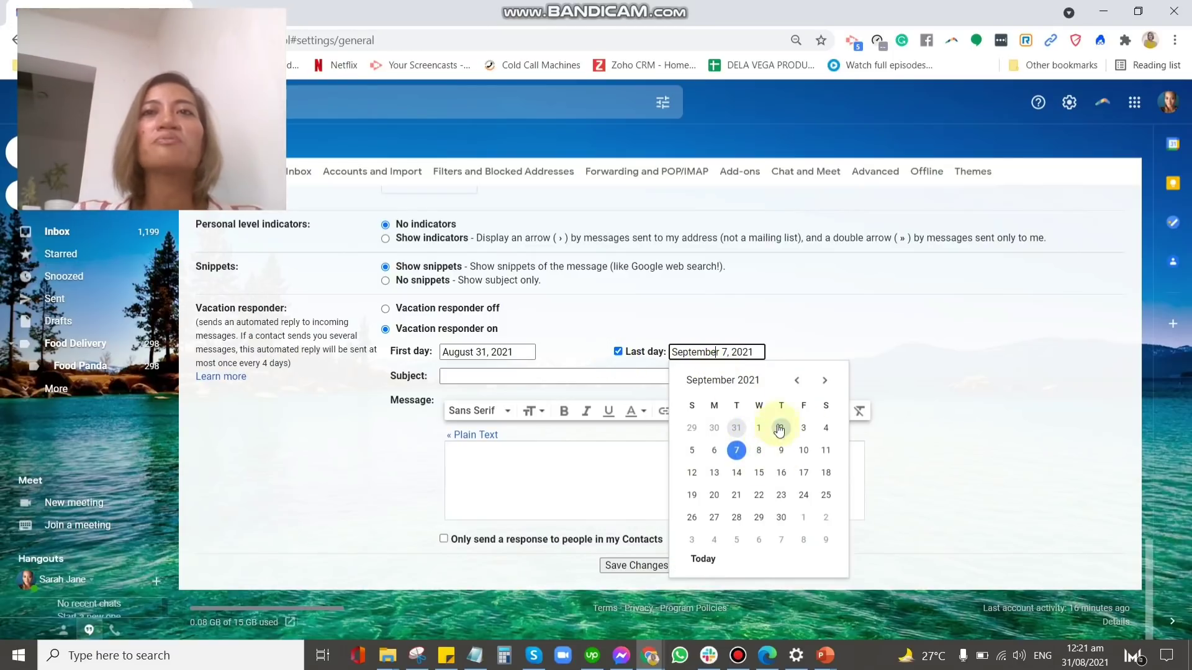
click(805, 428)
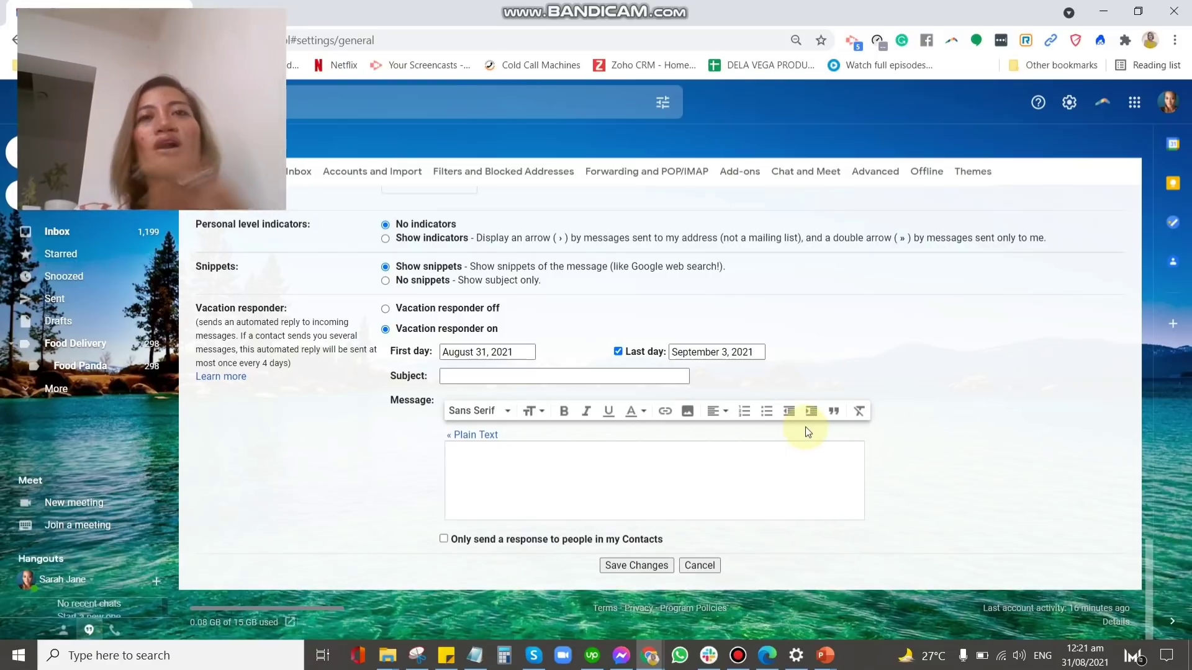
Step: Enter "OOO: Aug 31 - Sept 3" as the vacation responder's subject
click(513, 377)
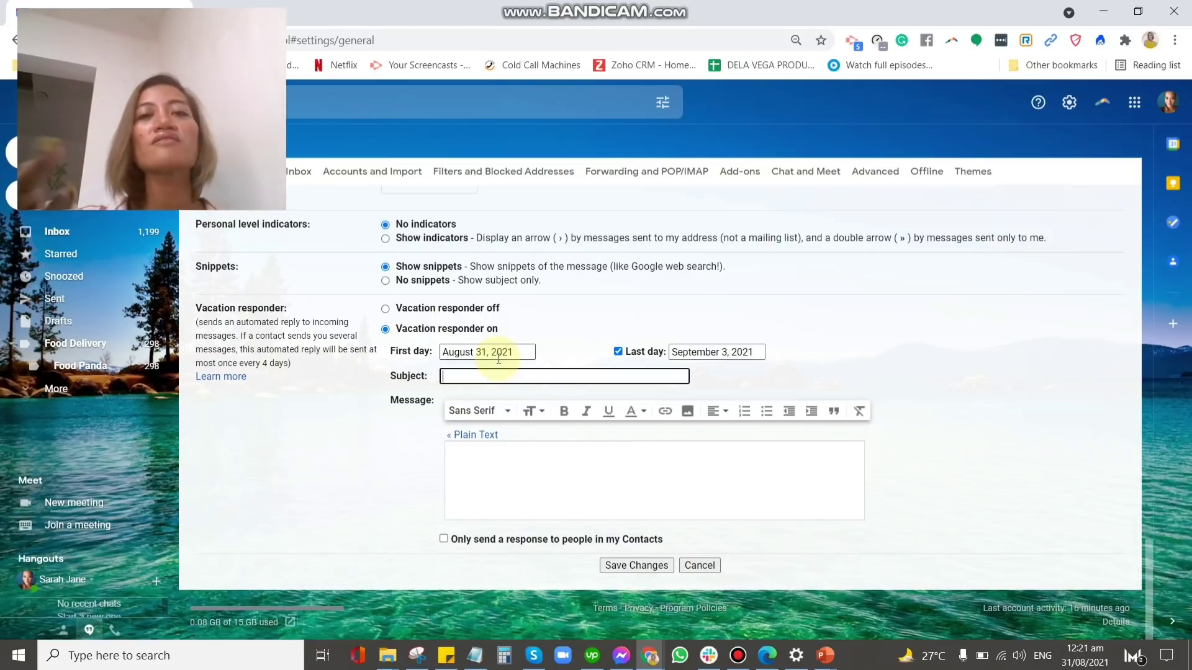
text(OOO)
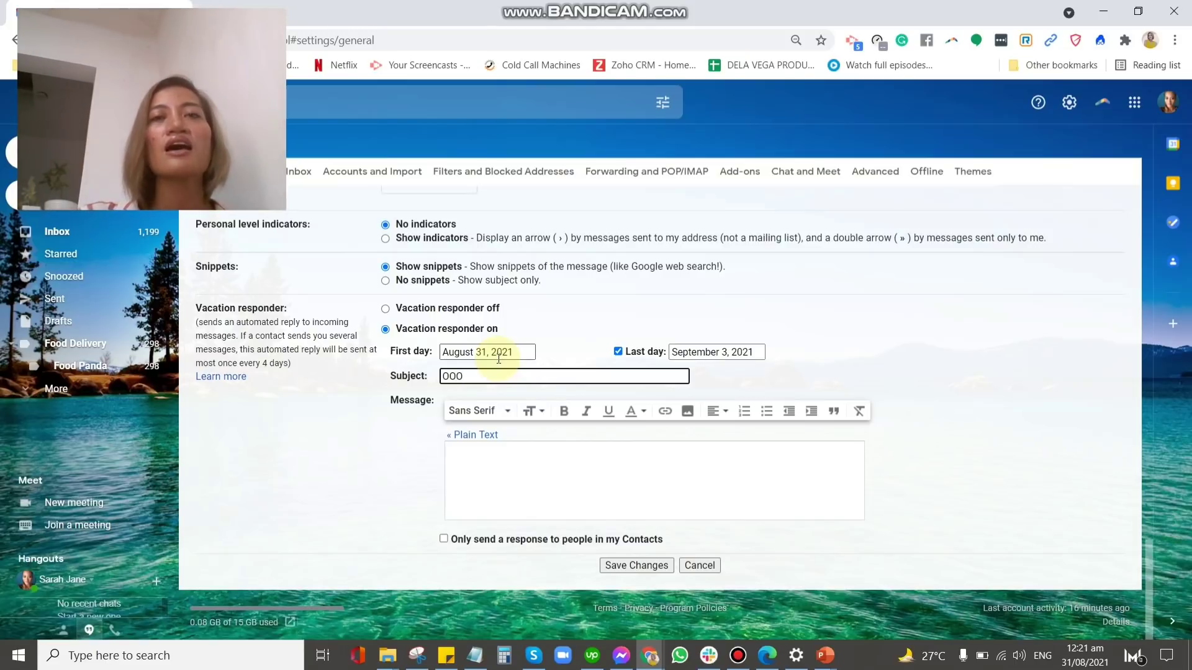
text(:)
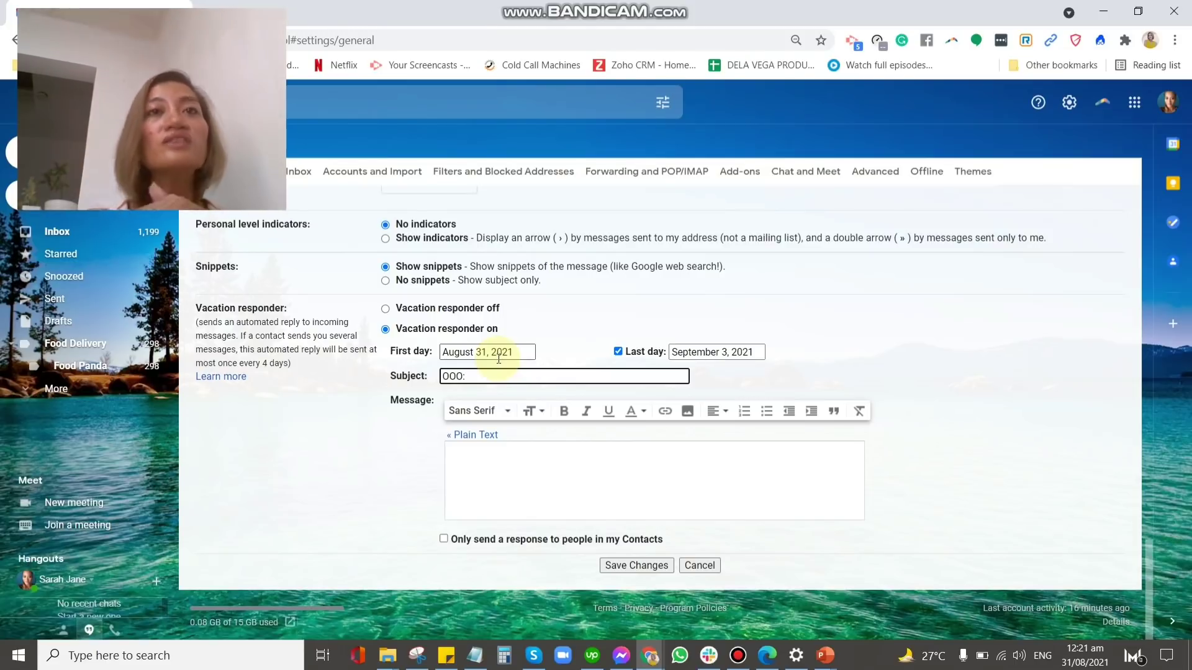
text( Aug 31 - Sept)
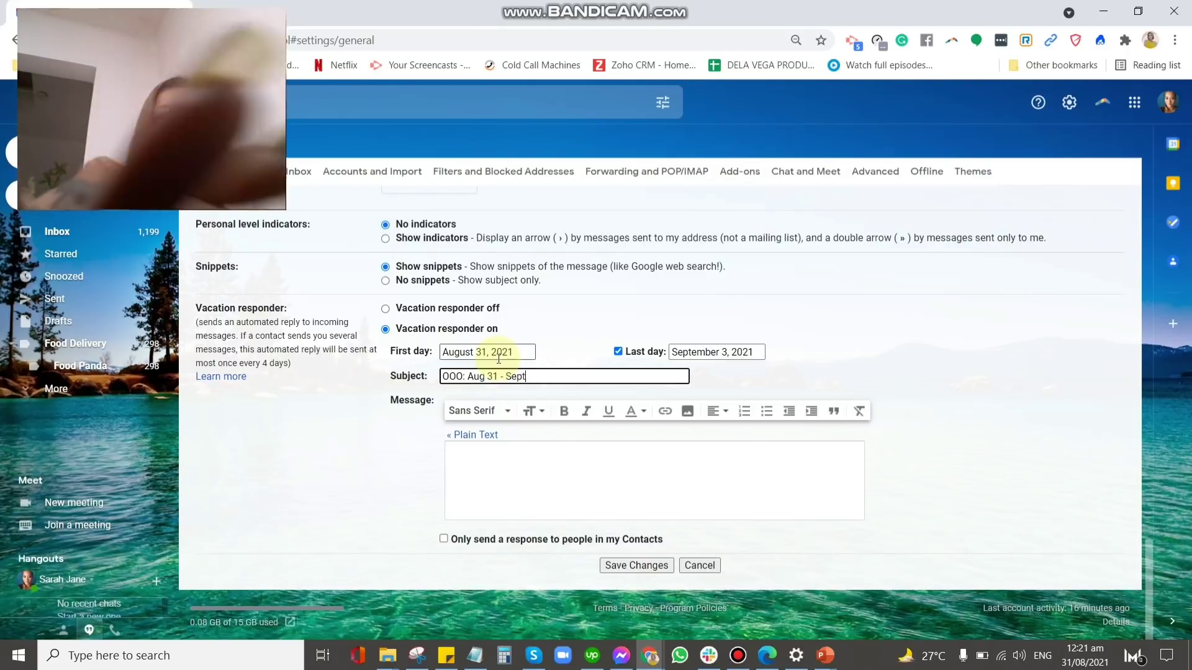
text( 3)
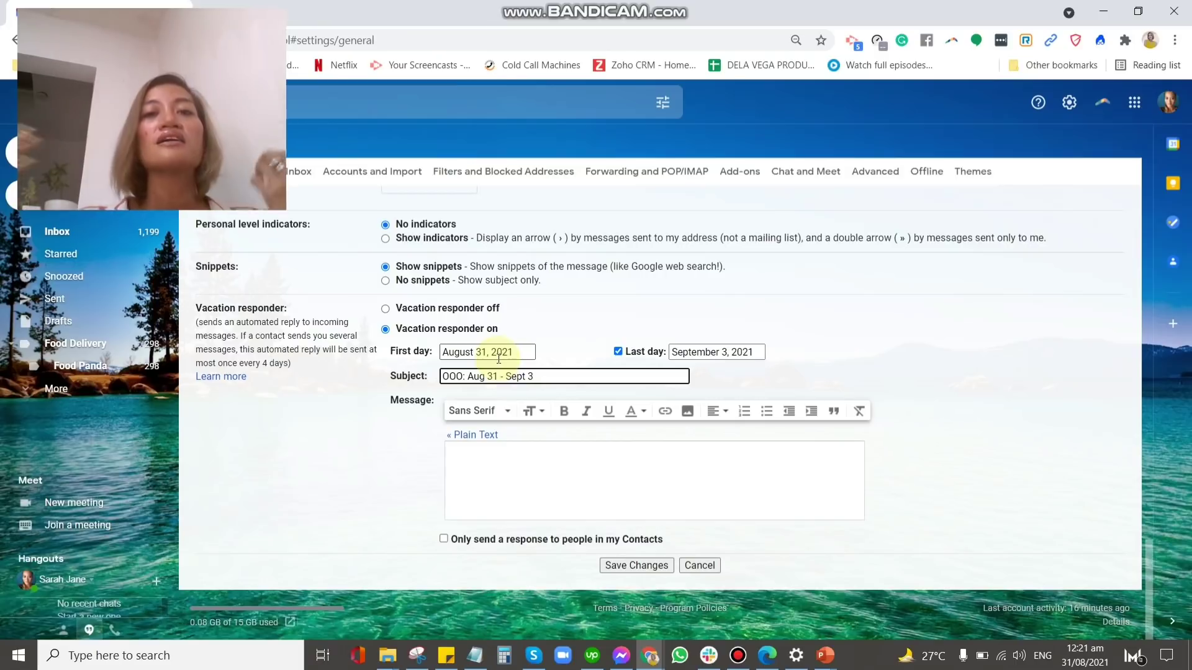
Step: Begin the vacation responder message with "I will be out of the office for"
click(519, 467)
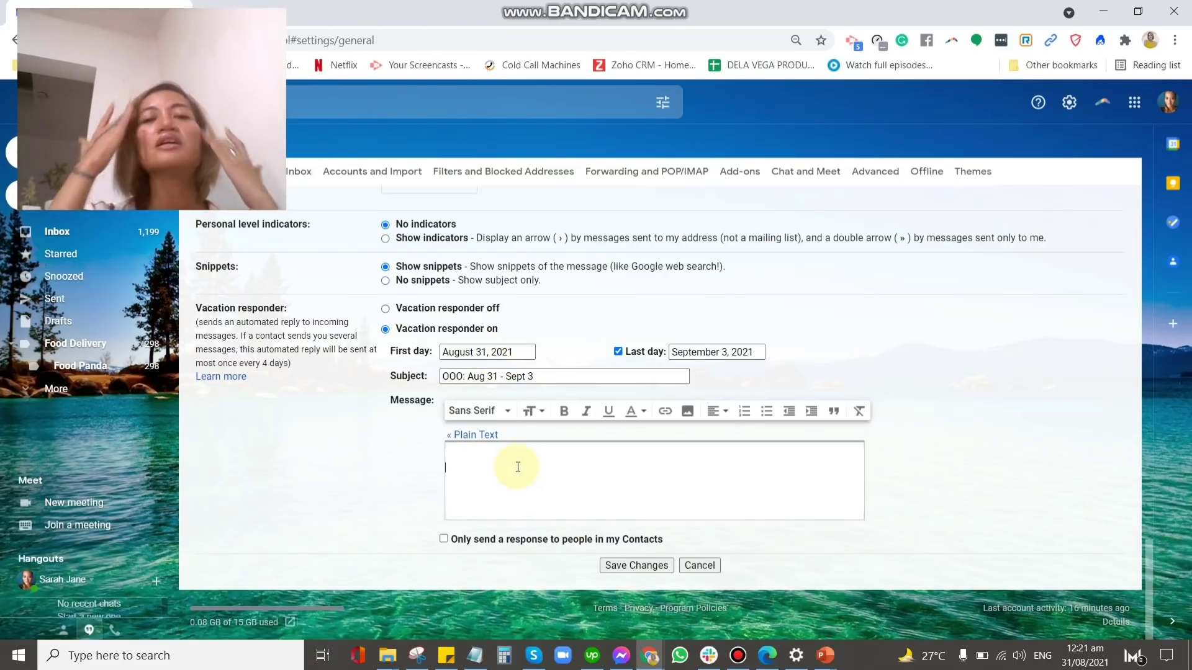
text(I will be out of the)
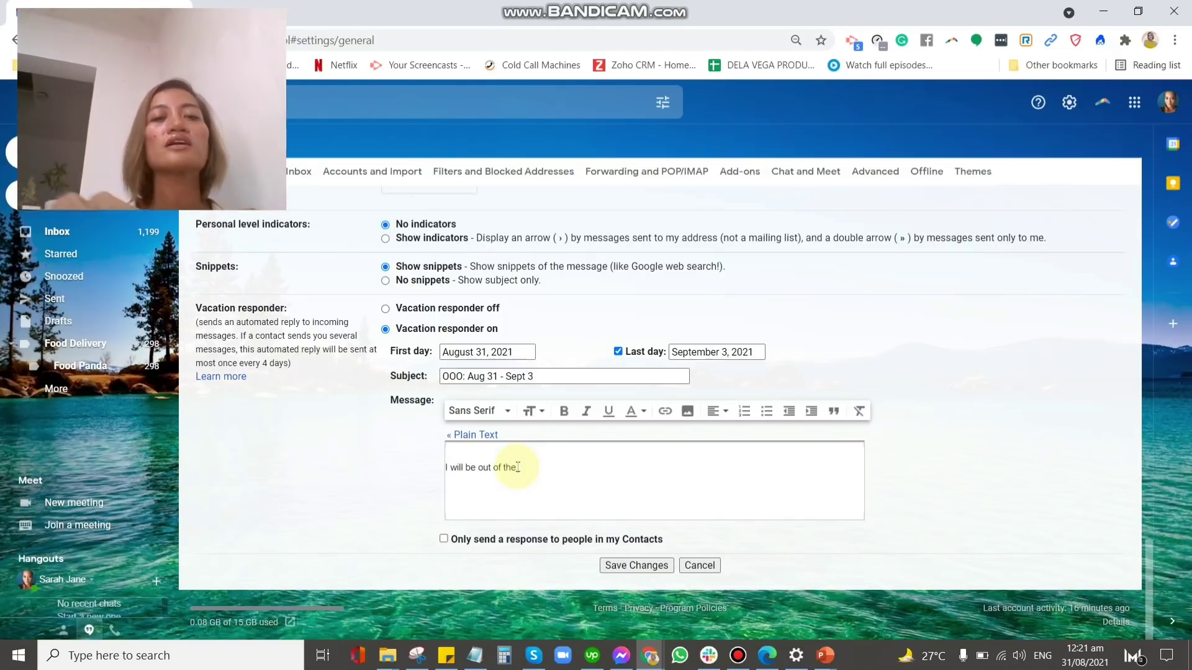
text( office)
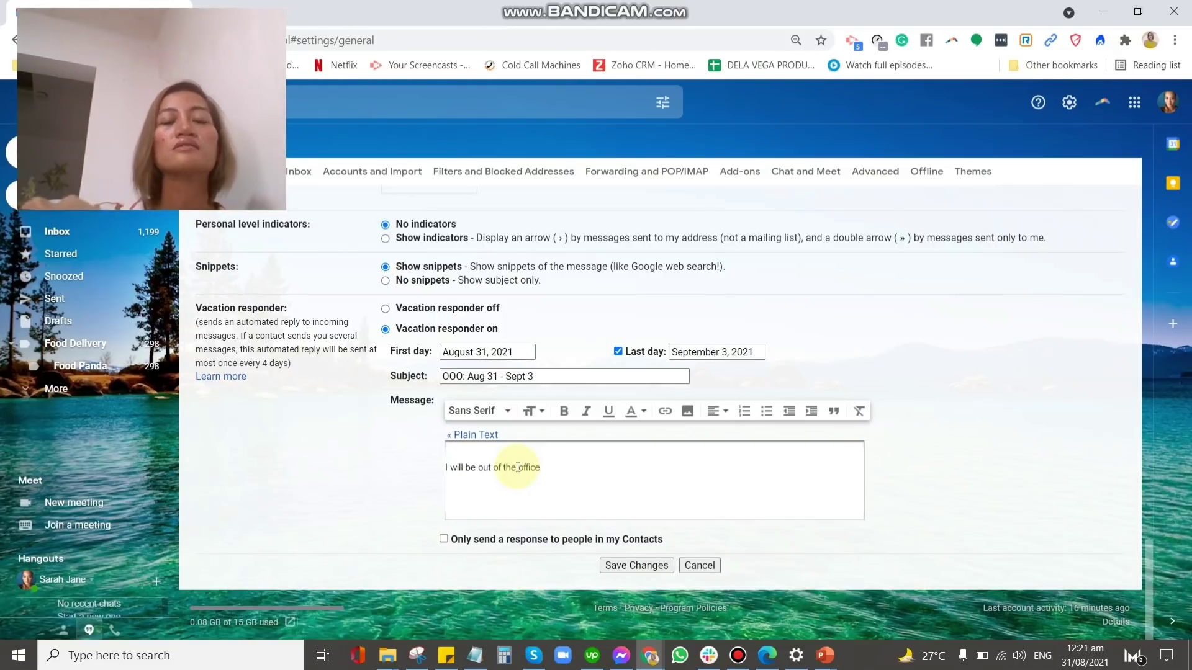
text( for)
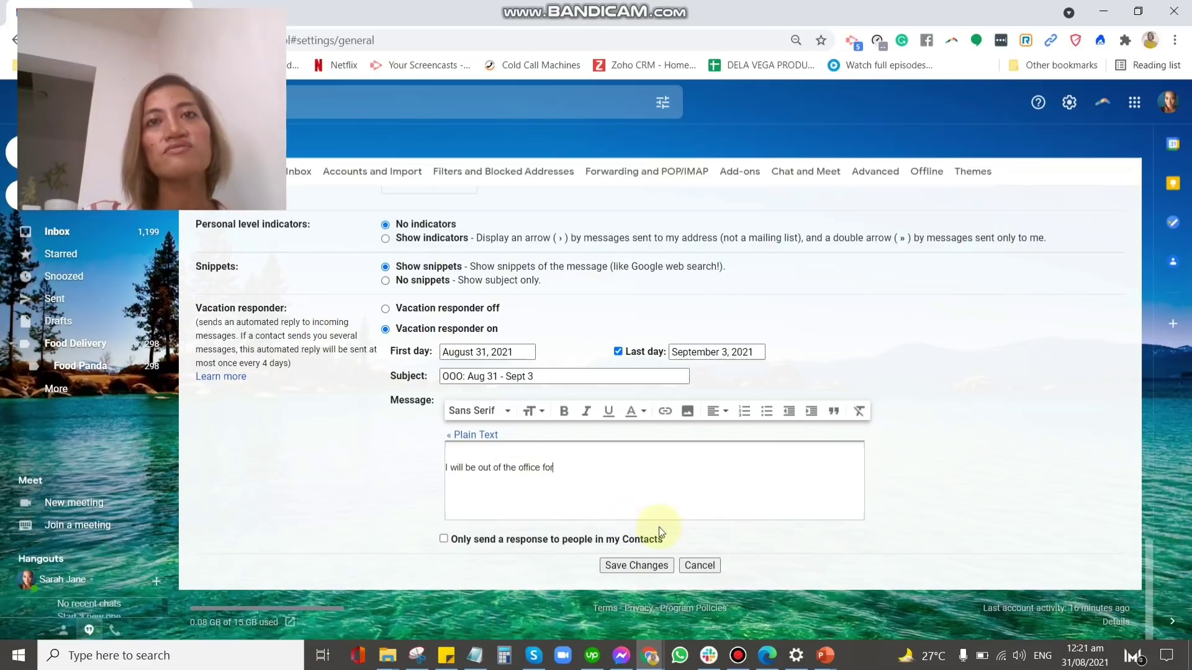
Step: Switch to PowerPoint, restart the slide show from the current slide and go through the vacation responder examples to the Grammarly email example
key(alt+Tab)
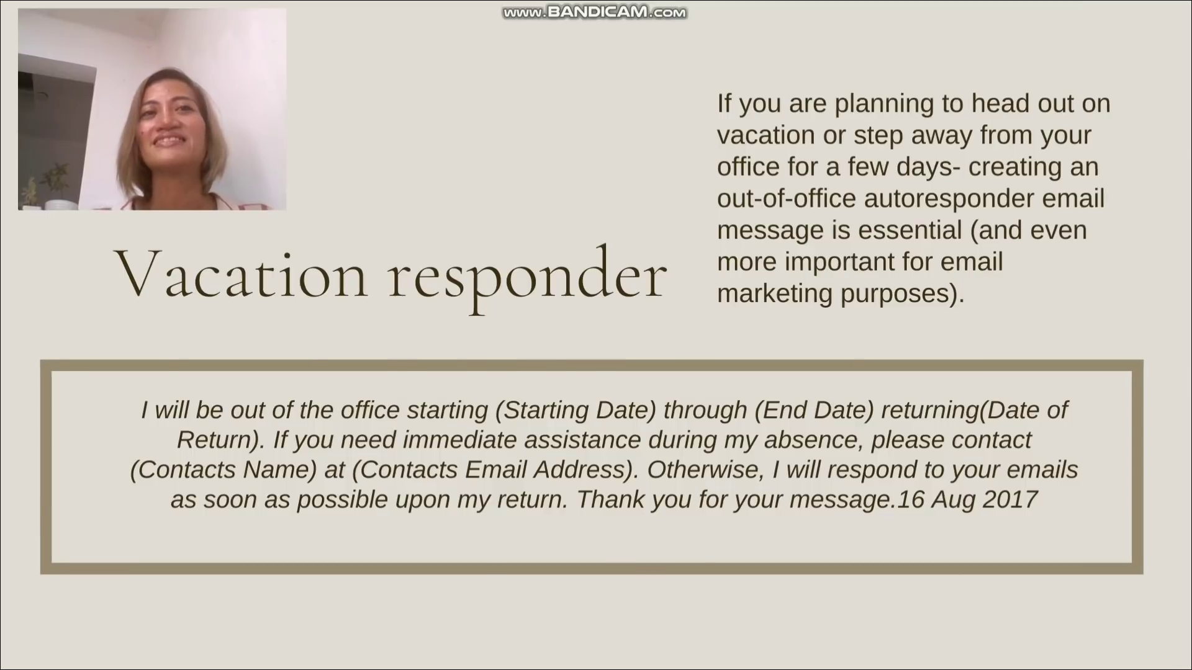
key(Escape)
key(shift+F5)
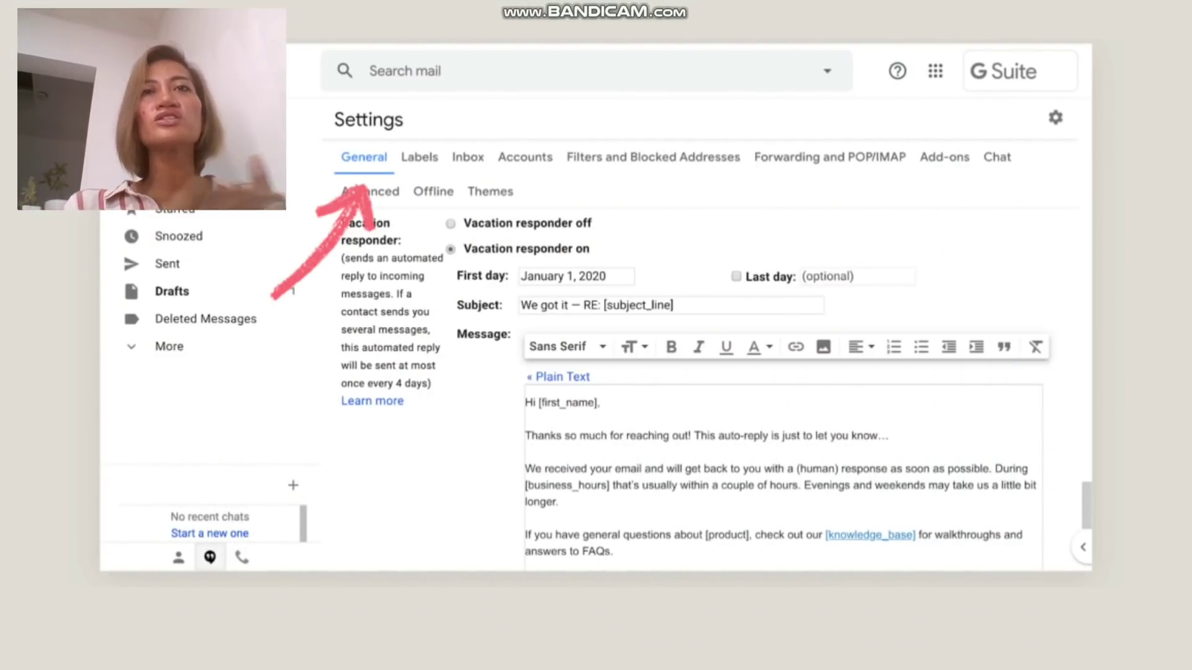
key(Right)
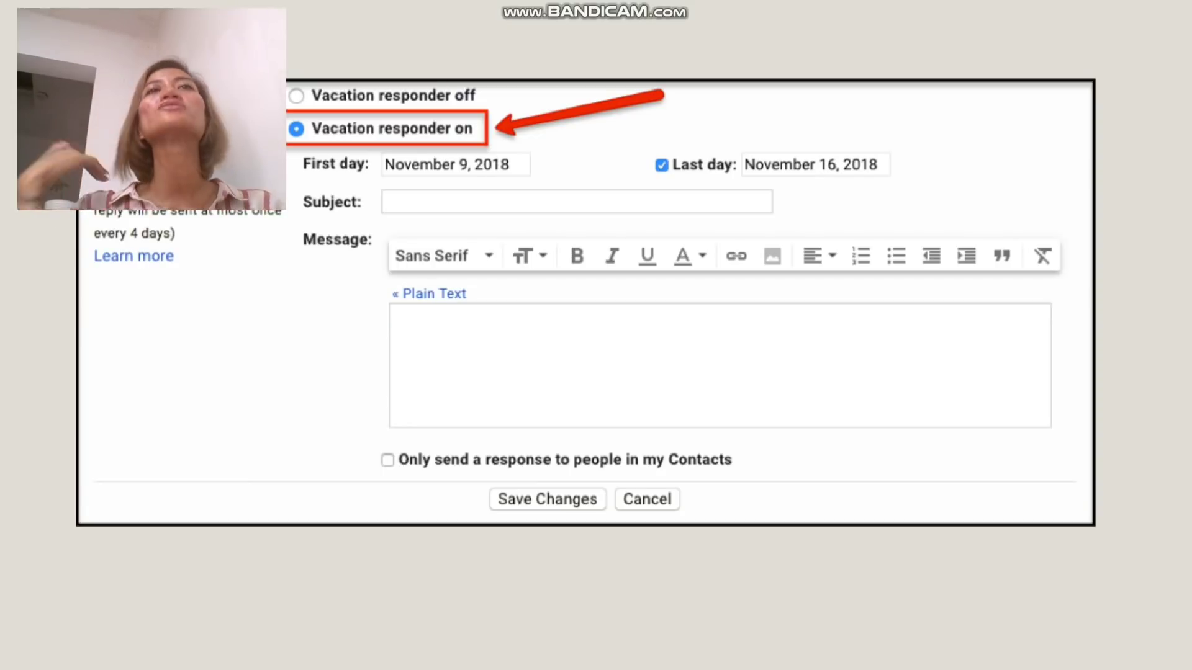
key(Right)
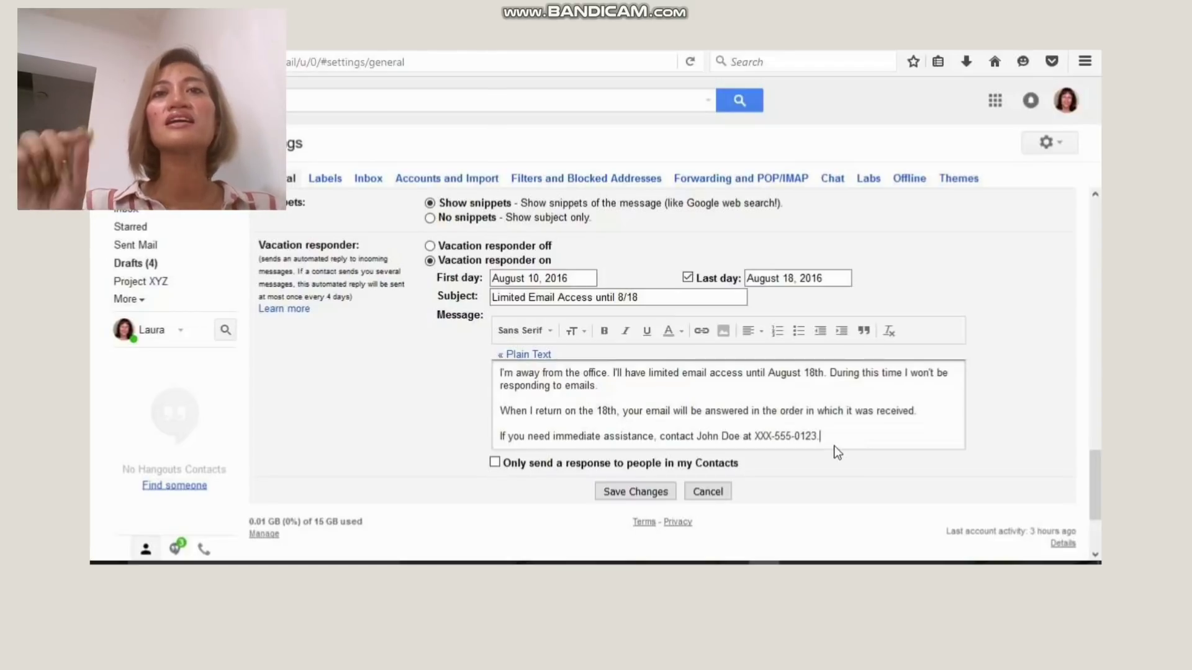
key(Right)
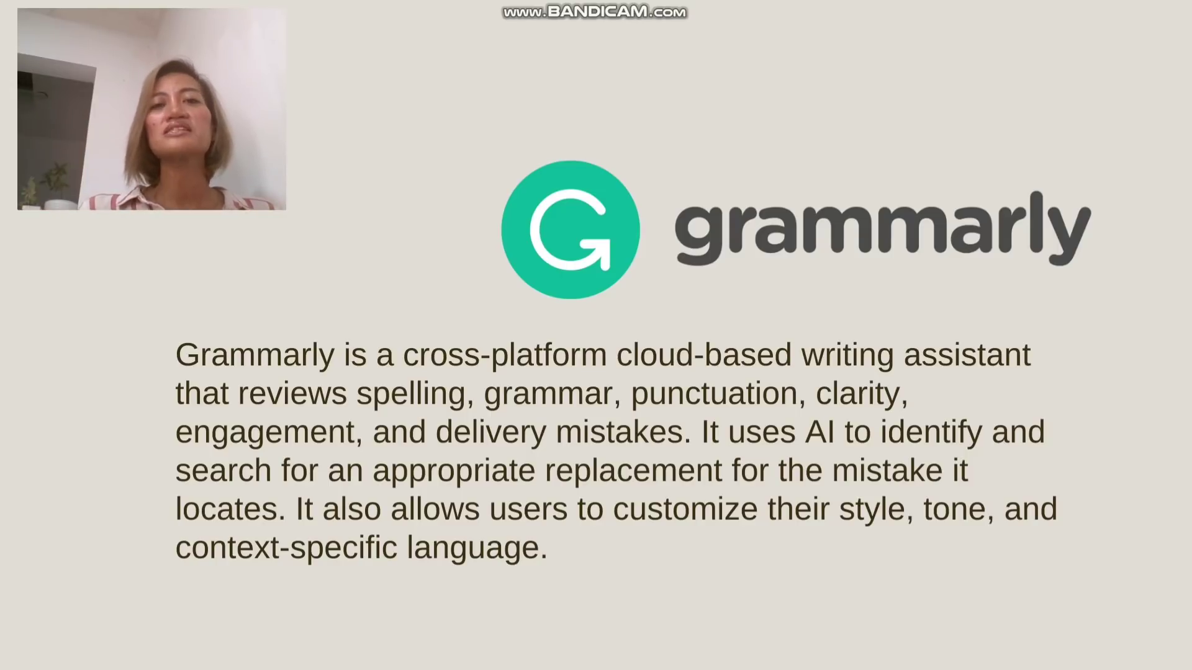
key(Right)
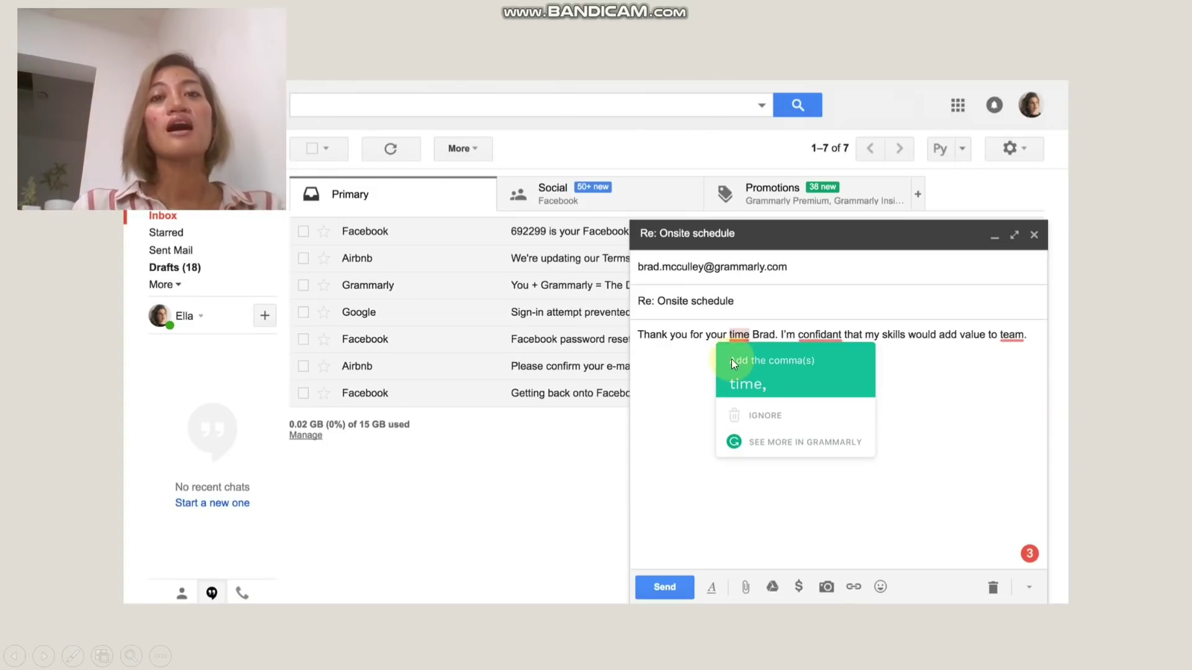
Step: Switch to Gmail in Chrome, view the Grammarly extension's popup and close it
key(alt+Tab)
key(alt+Tab)
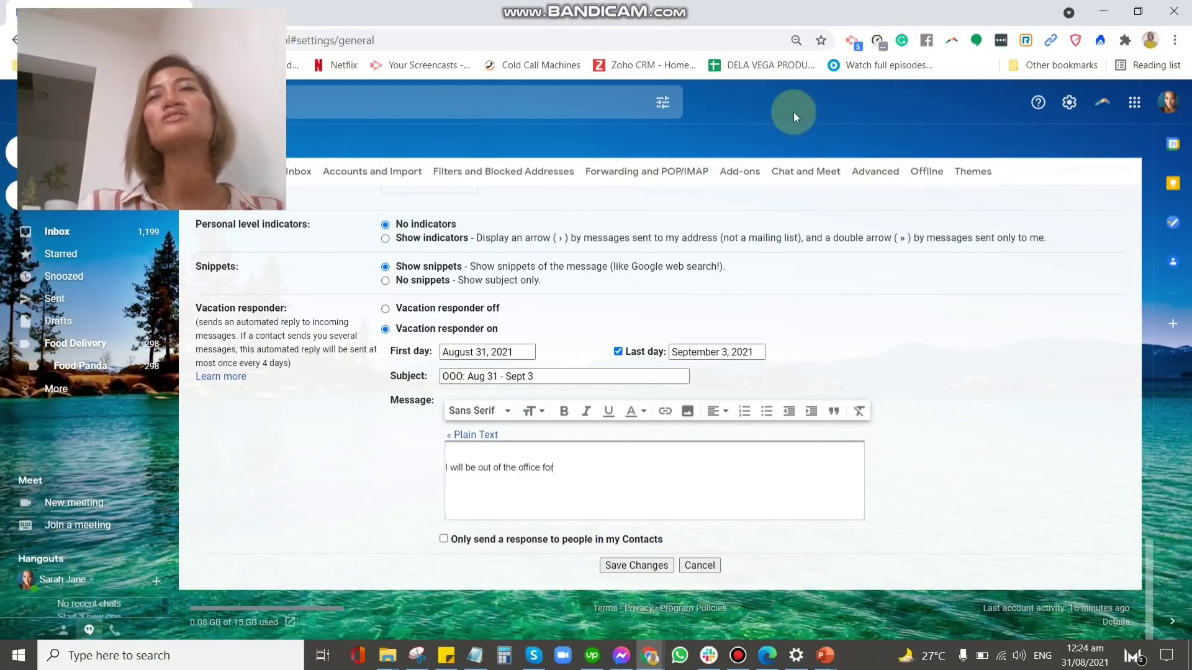
click(902, 42)
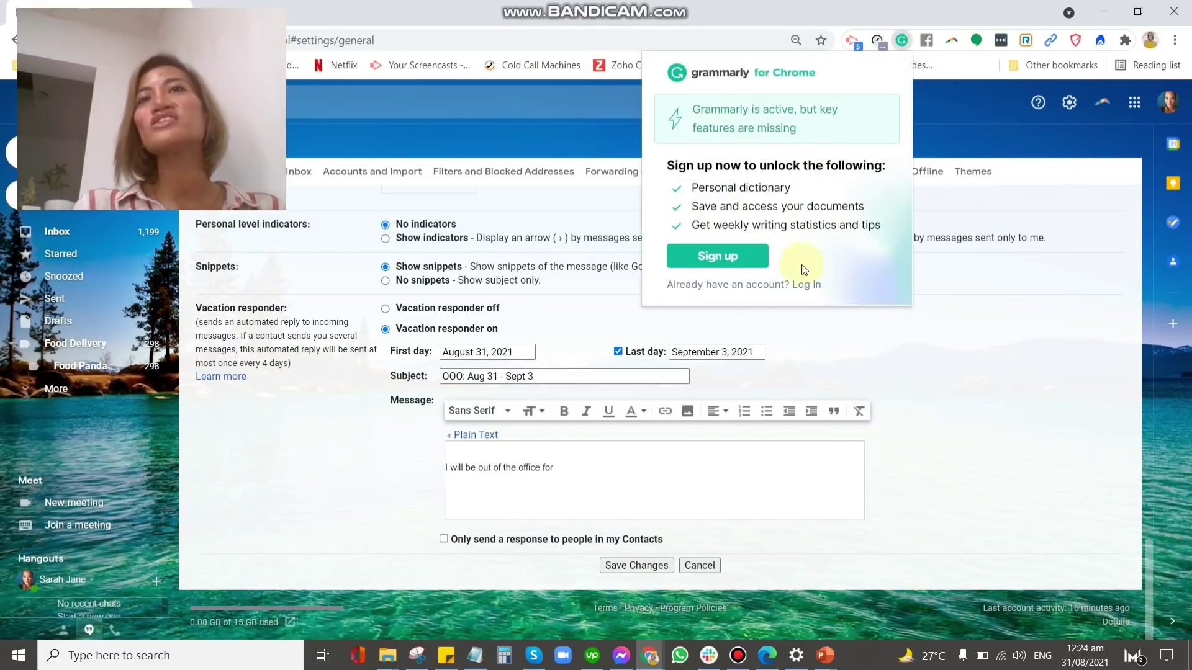
click(945, 304)
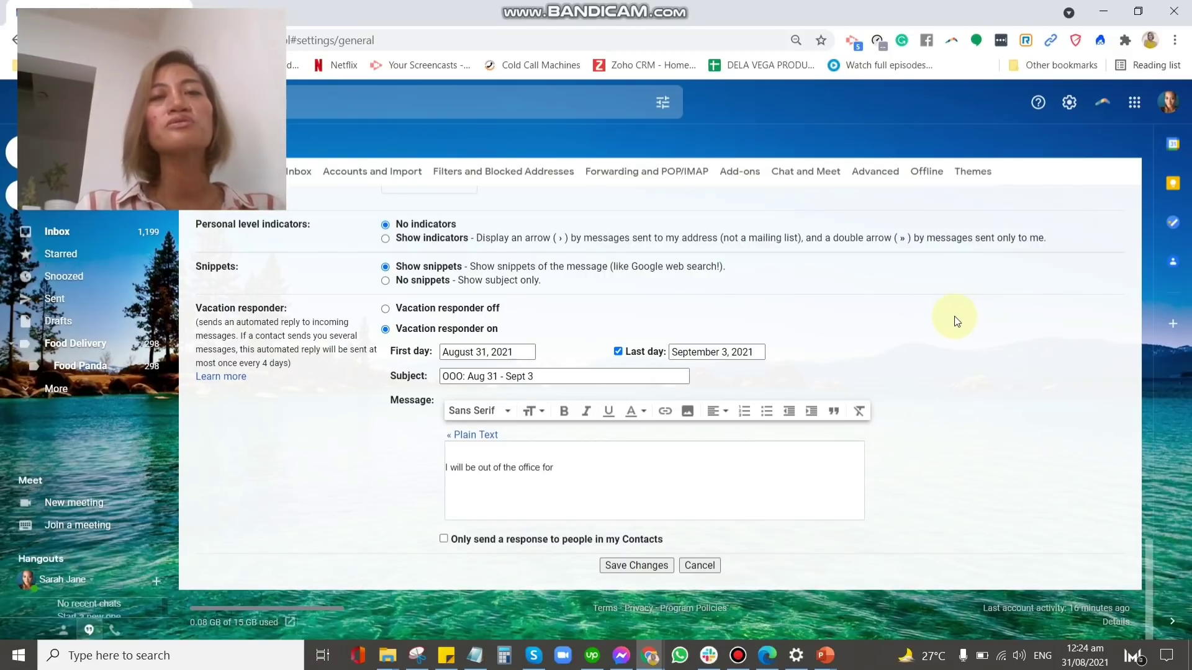
Step: Return to the PowerPoint slide show and advance past the Grammarly sentence clarity example and the Smart Compose slide
key(alt+Tab)
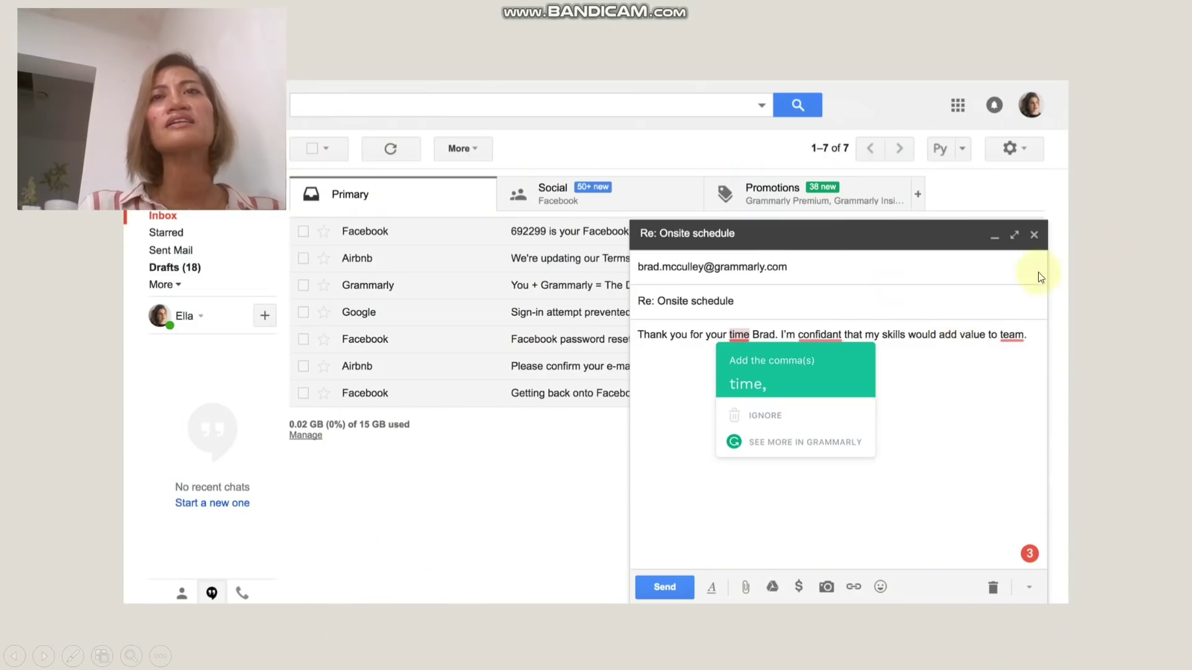
click(1077, 236)
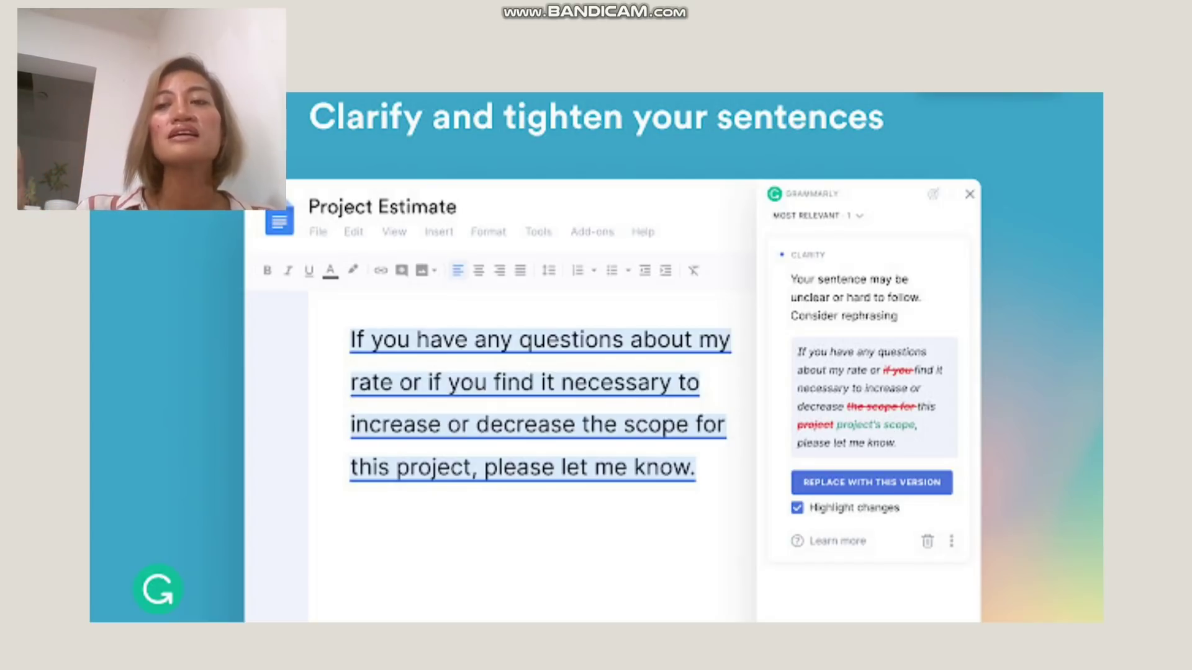
key(Right)
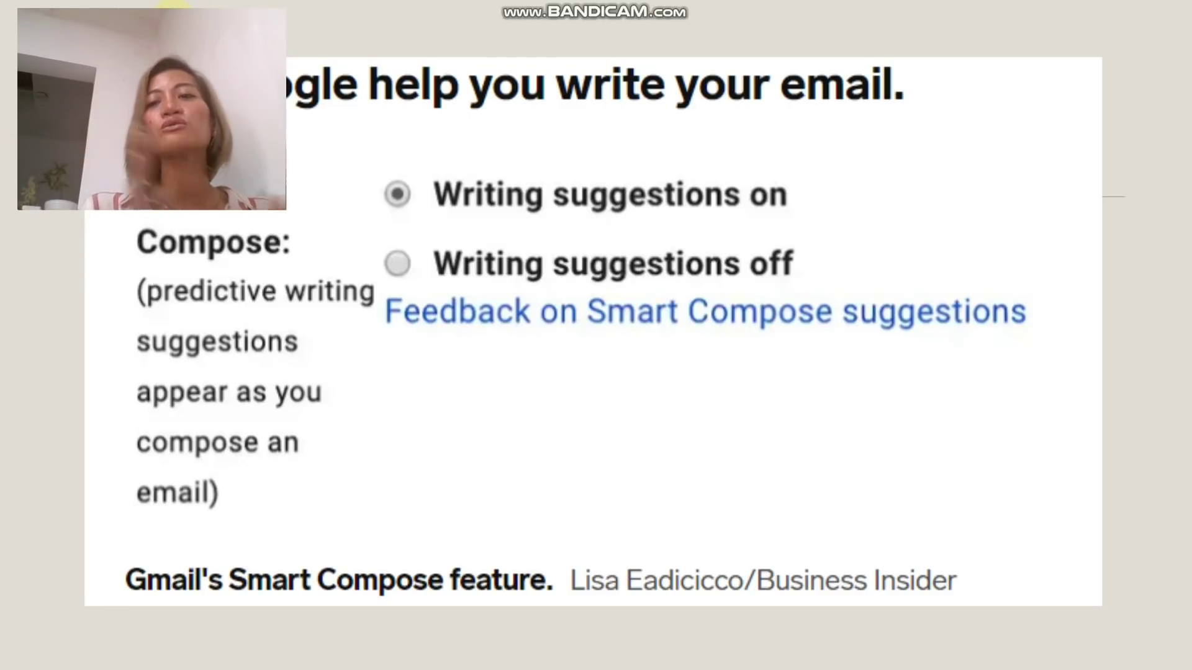
key(Right)
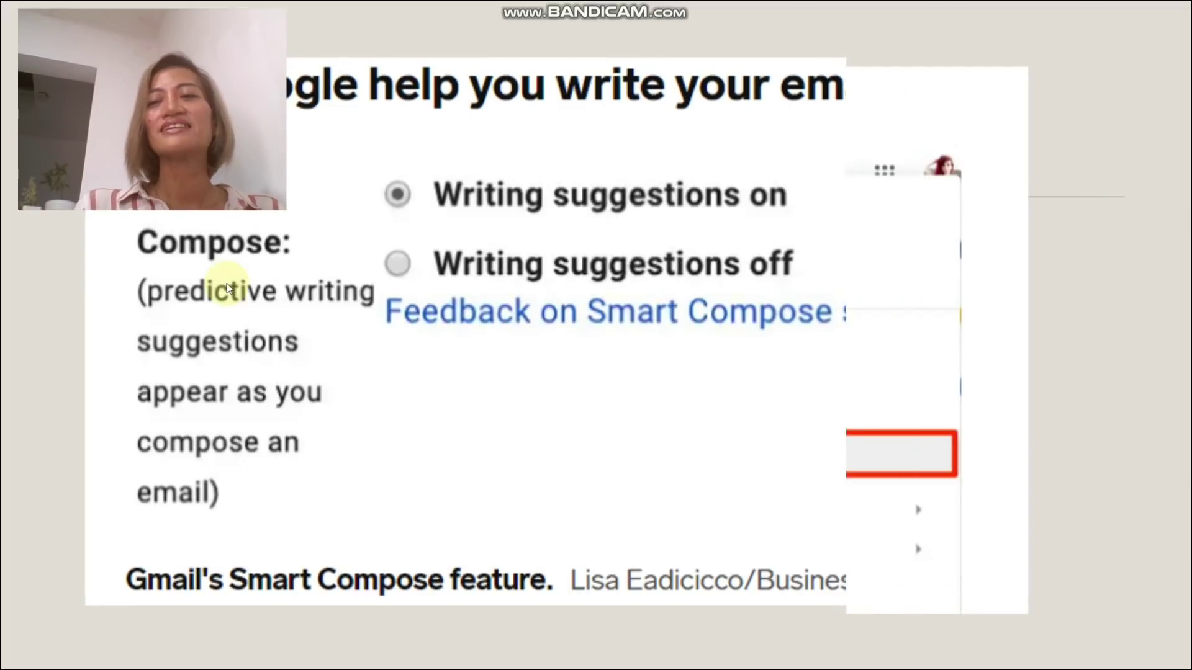